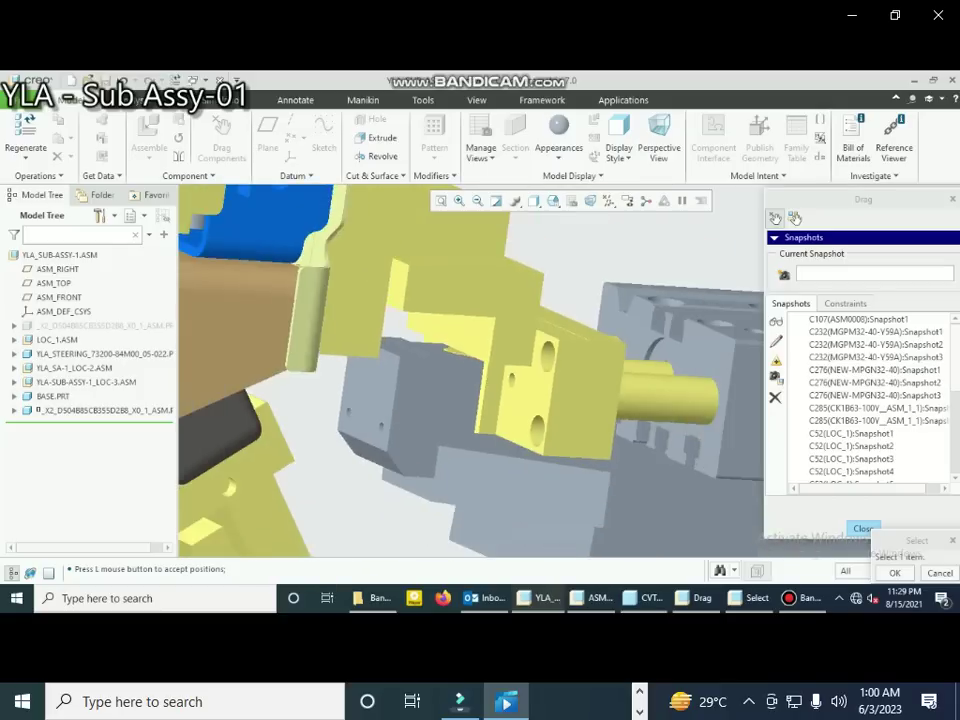
{"action": "scroll", "coordinate": [641, 489], "scroll_direction": "down", "scroll_amount": 3}
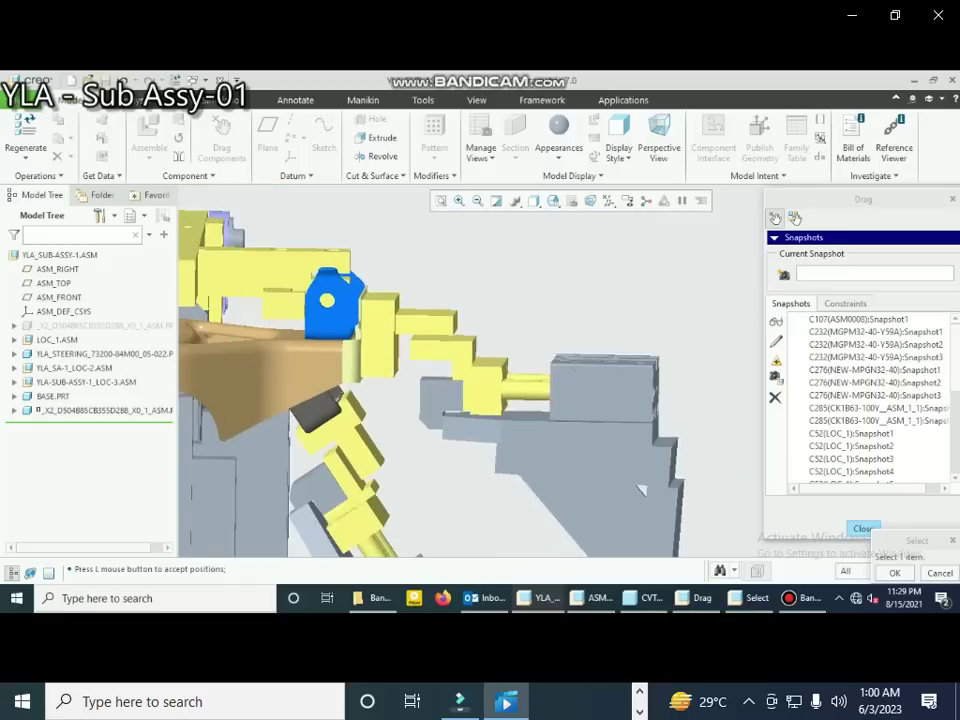
{"action": "scroll", "coordinate": [471, 395], "scroll_direction": "up", "scroll_amount": 5}
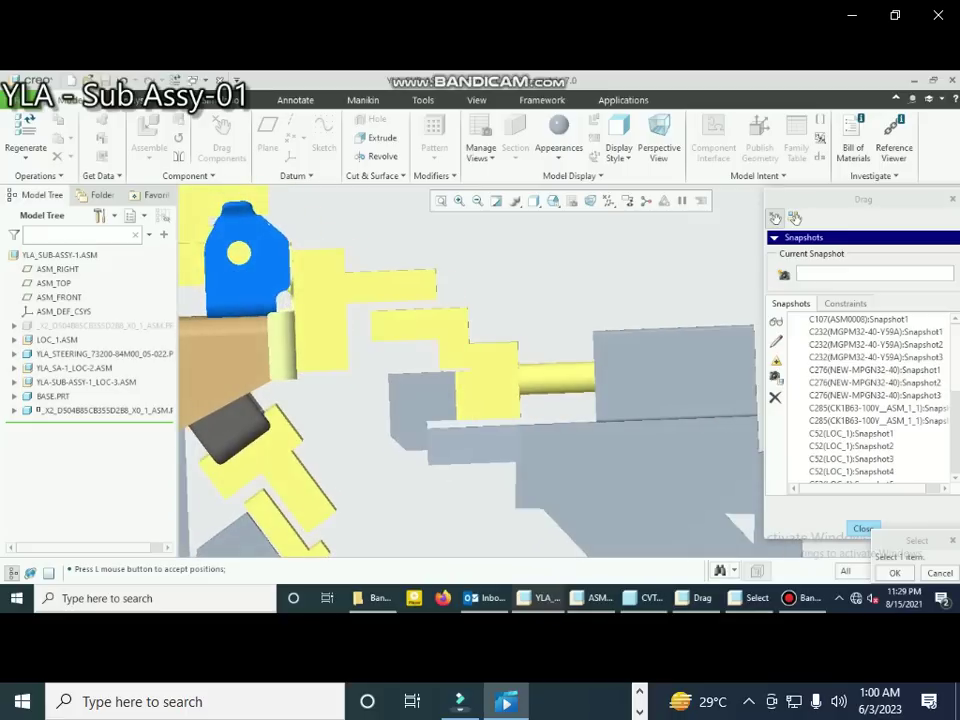
- Drag the cylinder-driven yellow clamp arm shut onto the tan part beside the blue locator
{"action": "left_click", "coordinate": [411, 335]}
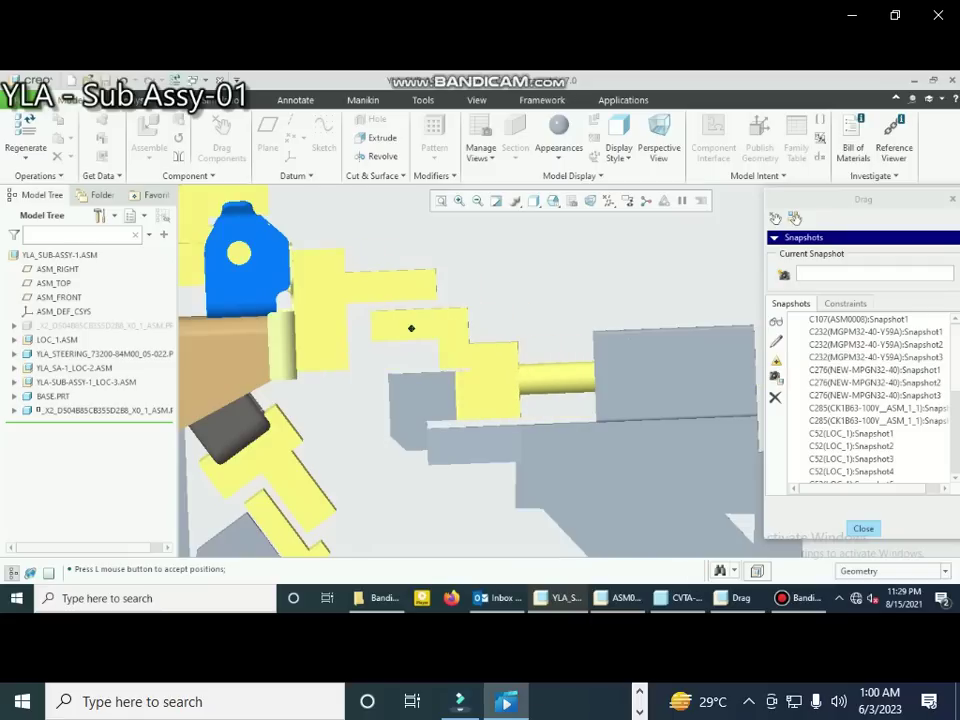
{"action": "left_click", "coordinate": [411, 328]}
{"action": "scroll", "coordinate": [411, 328], "scroll_direction": "down", "scroll_amount": 3}
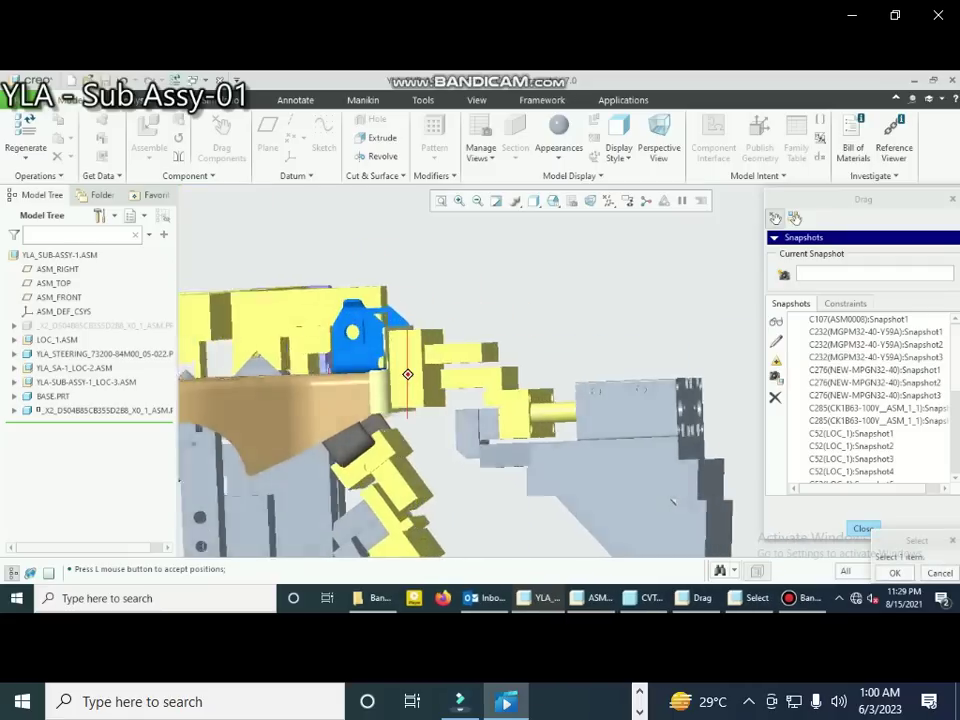